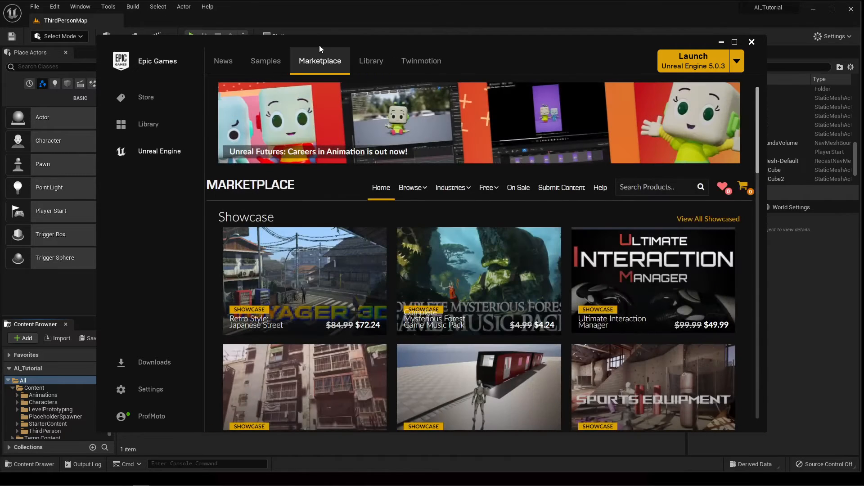
Search the Marketplace products for 'paragon' to list the free Paragon character packs.
{"action": "mouse_move", "coordinate": [490, 188]}
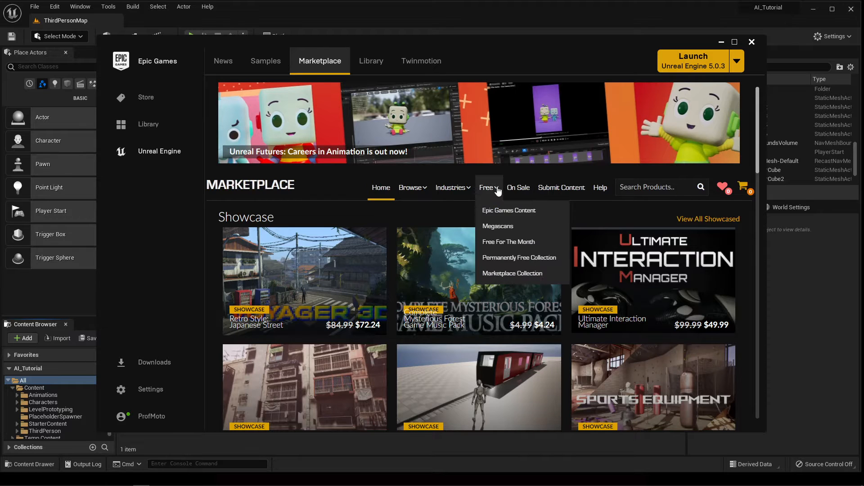
{"action": "left_click", "coordinate": [643, 191]}
{"action": "type", "text": "paragon"}
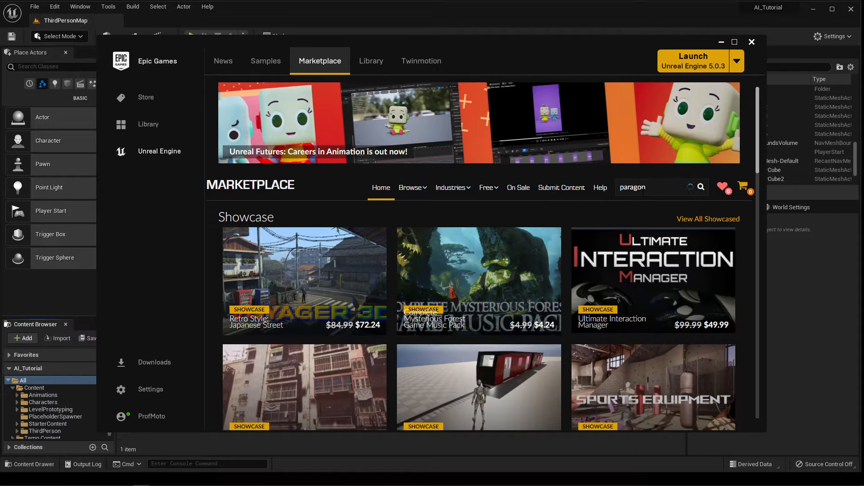
{"action": "key", "text": "Return"}
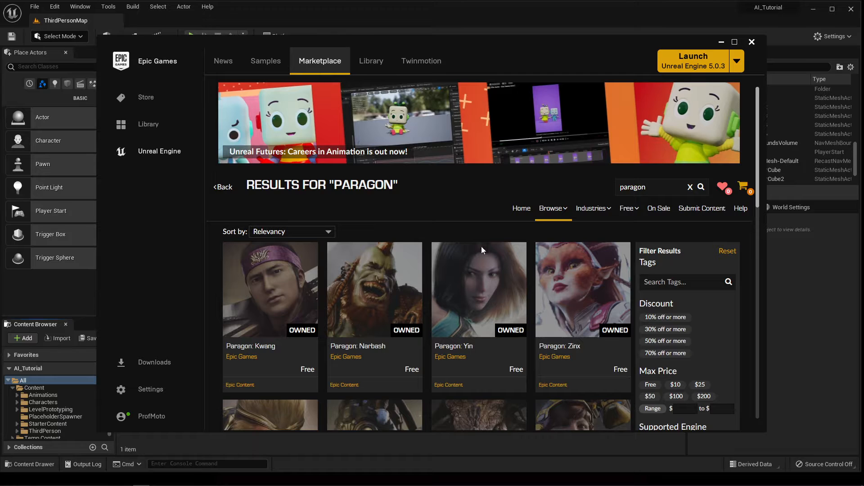
Open the Paragon: Revenant pack and claim it for free.
{"action": "scroll", "coordinate": [481, 247], "scroll_direction": "down", "scroll_amount": 9}
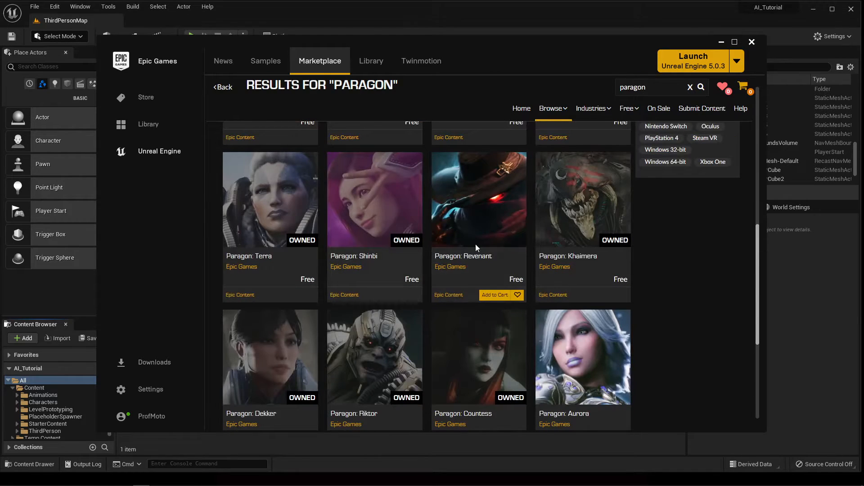
{"action": "left_click", "coordinate": [475, 245]}
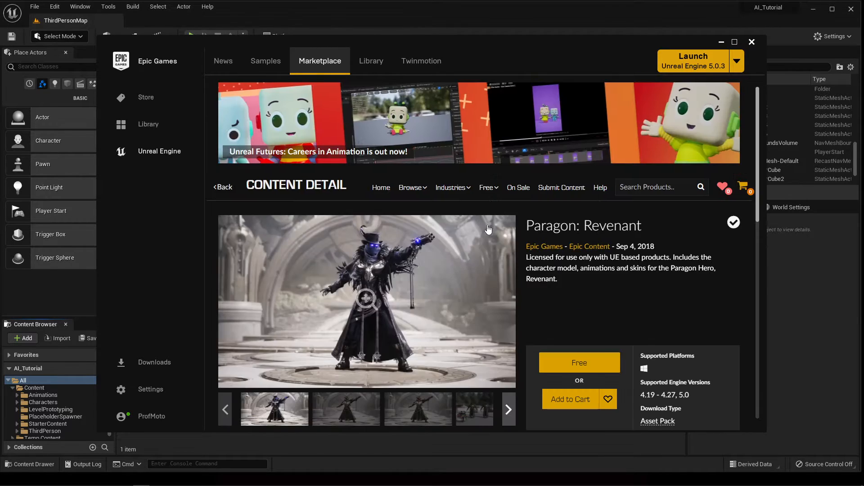
{"action": "left_click", "coordinate": [579, 367]}
Return to the results, view Paragon: Narbash, then go to the Library.
{"action": "left_click", "coordinate": [222, 187]}
{"action": "left_click", "coordinate": [391, 311]}
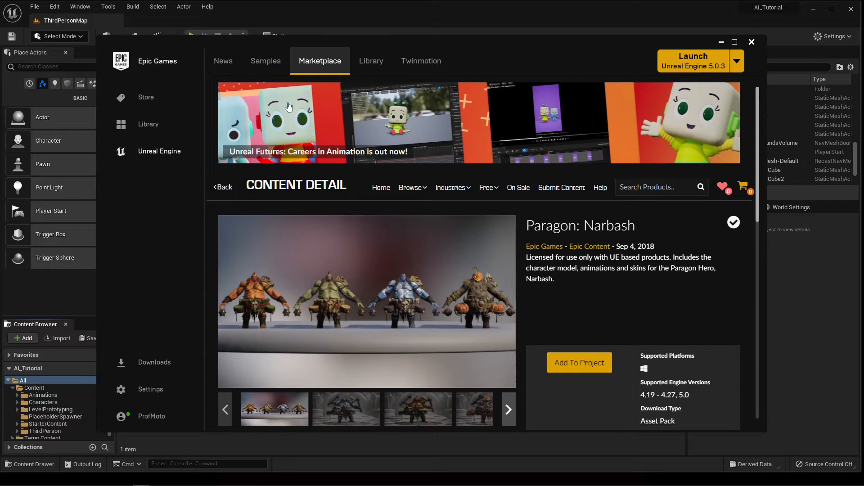
{"action": "left_click", "coordinate": [369, 70]}
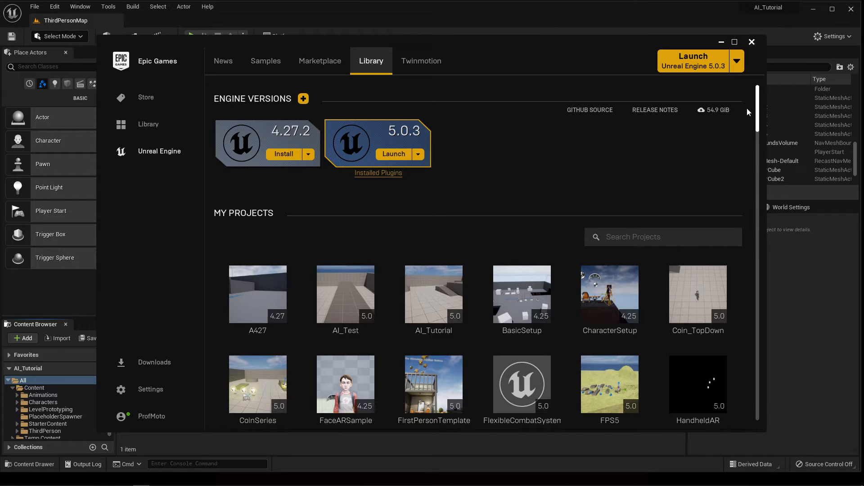
Add the Paragon: Terra vault pack to the AI_Tutorial project.
{"action": "left_click_drag", "start_coordinate": [759, 108], "coordinate": [749, 341]}
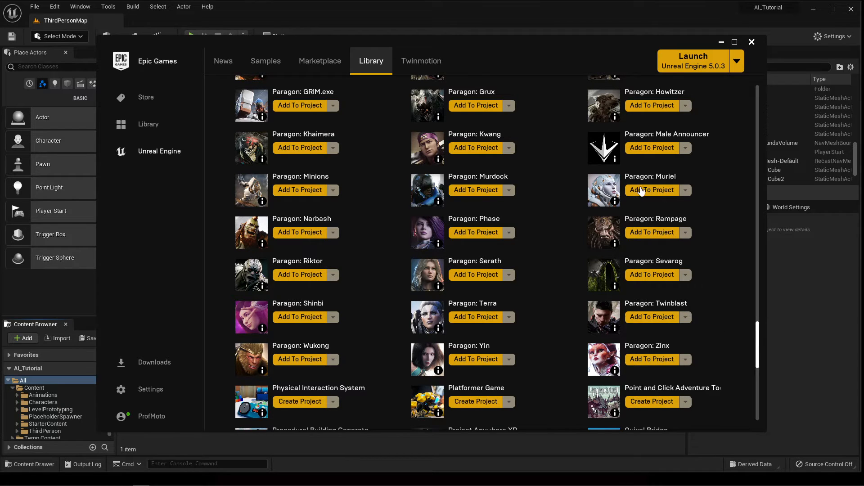
{"action": "left_click", "coordinate": [471, 321]}
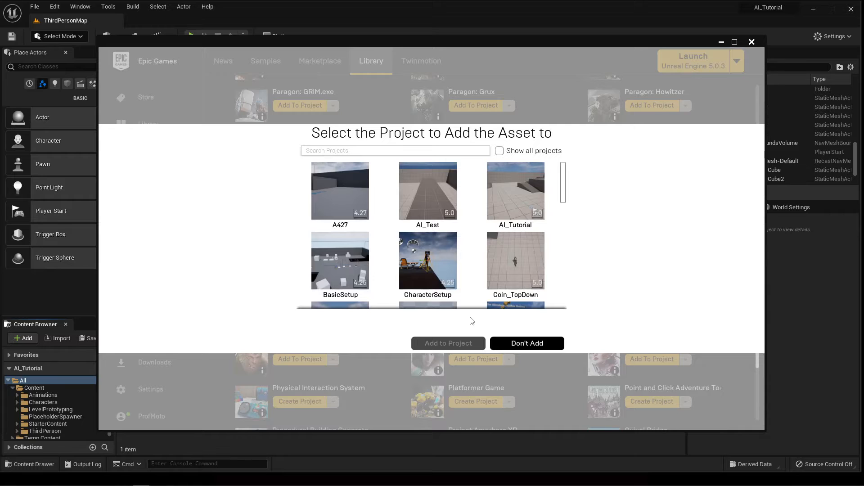
{"action": "left_click", "coordinate": [509, 185]}
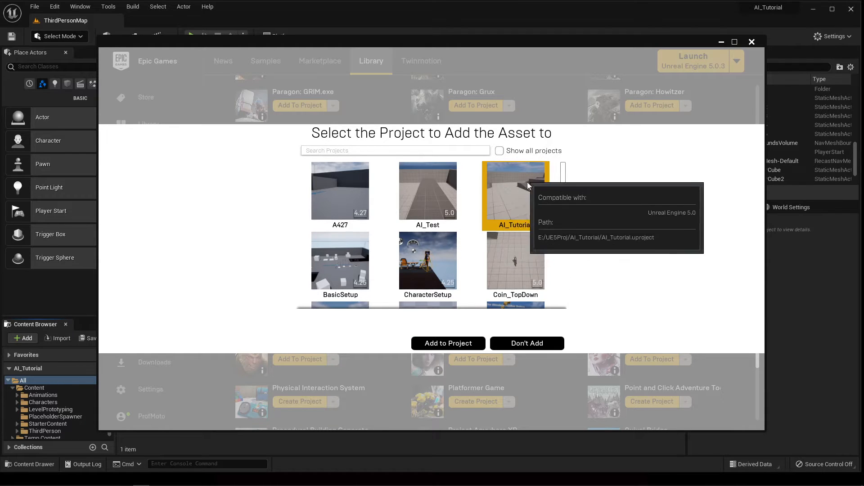
{"action": "left_click", "coordinate": [437, 346]}
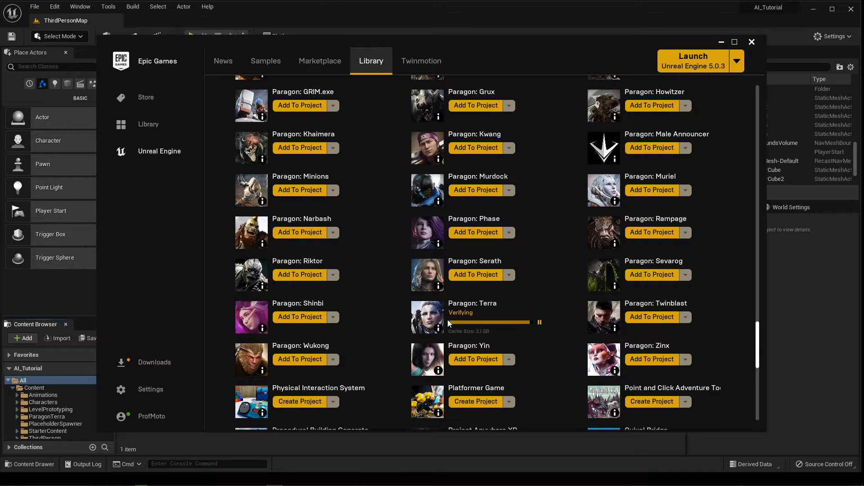
Wait for the 2.1 GB Paragon: Terra download and verification to finish.
{"action": "mouse_move", "coordinate": [443, 329]}
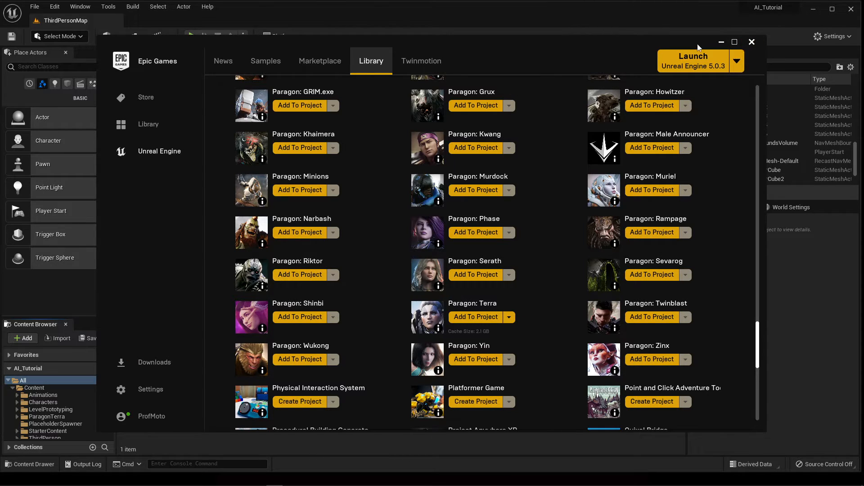
Browse ParagonTerra > Characters > Heroes > Terra in the editor and select TerraPlayerCharacter.
{"action": "left_click", "coordinate": [721, 42]}
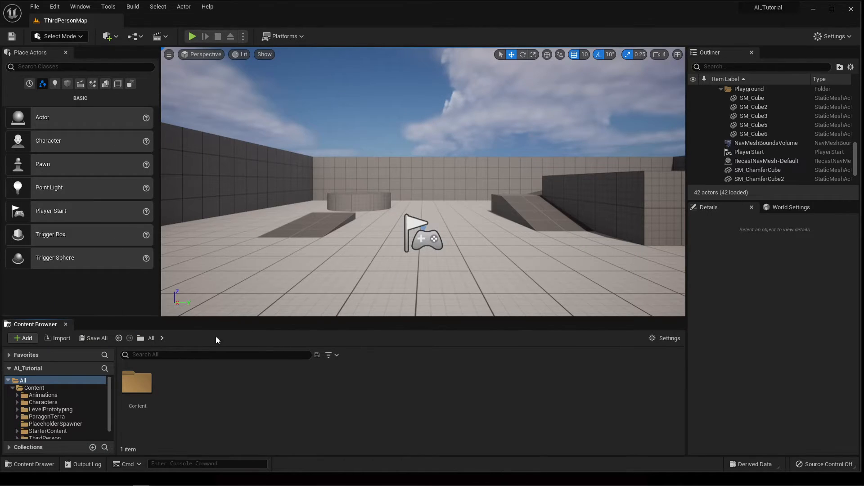
{"action": "left_click", "coordinate": [47, 416]}
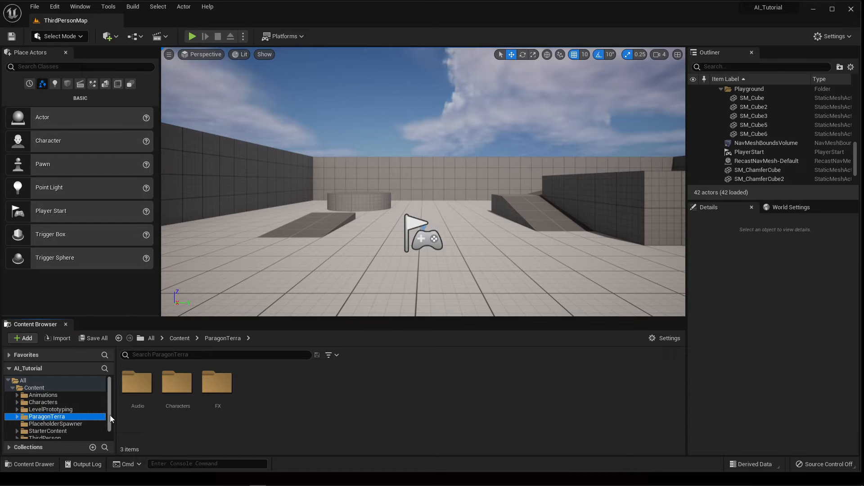
{"action": "left_click", "coordinate": [181, 384]}
{"action": "double_click", "coordinate": [180, 383]}
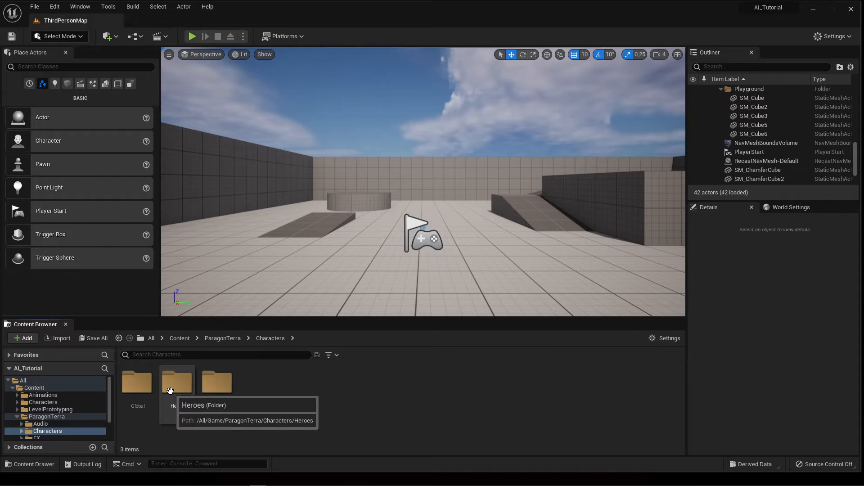
{"action": "left_click", "coordinate": [171, 390]}
{"action": "double_click", "coordinate": [171, 390]}
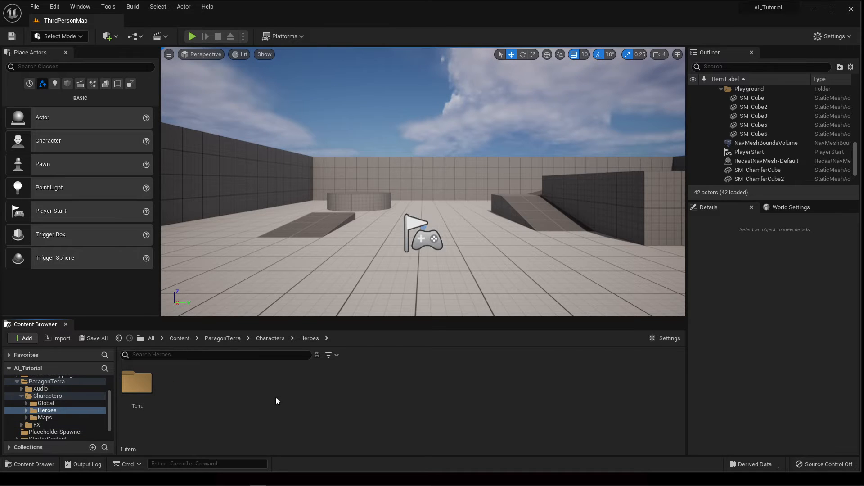
{"action": "left_click", "coordinate": [137, 382]}
{"action": "double_click", "coordinate": [136, 382]}
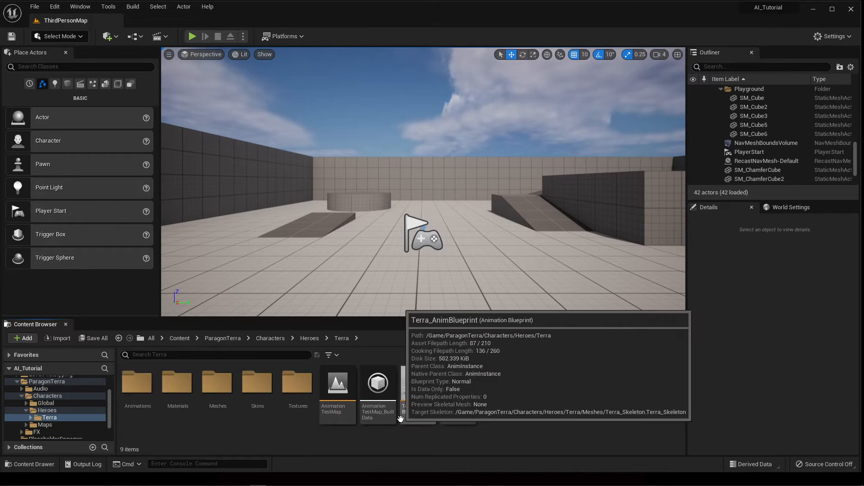
{"action": "left_click", "coordinate": [458, 396]}
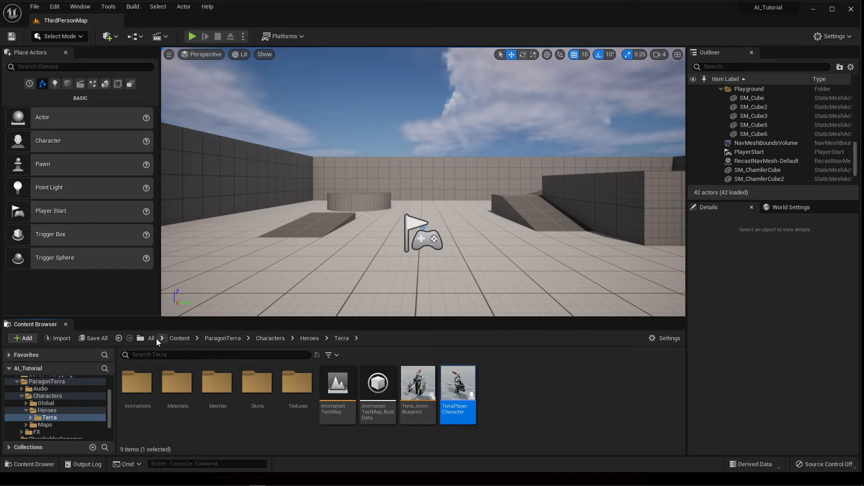
Collapse the ParagonTerra tree and open BP_ThirdPersonCharacter from ThirdPerson > Blueprints.
{"action": "left_click", "coordinate": [26, 410]}
{"action": "left_click", "coordinate": [21, 401]}
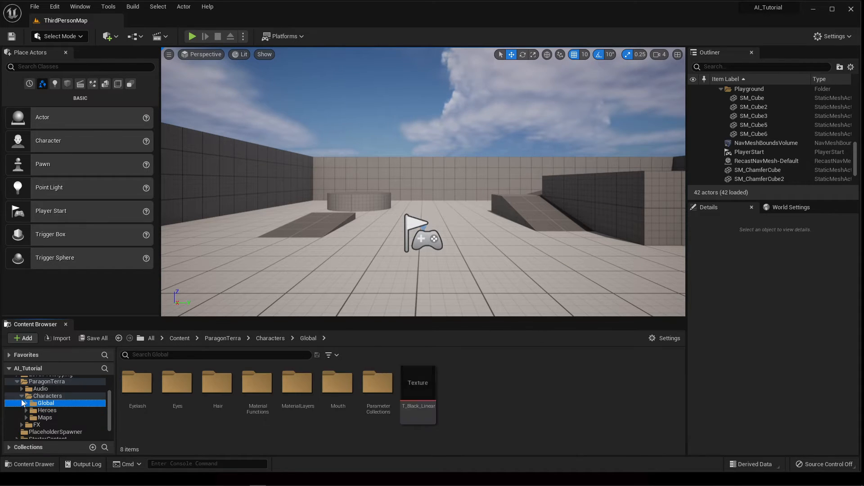
{"action": "left_click", "coordinate": [22, 395]}
{"action": "left_click", "coordinate": [17, 386]}
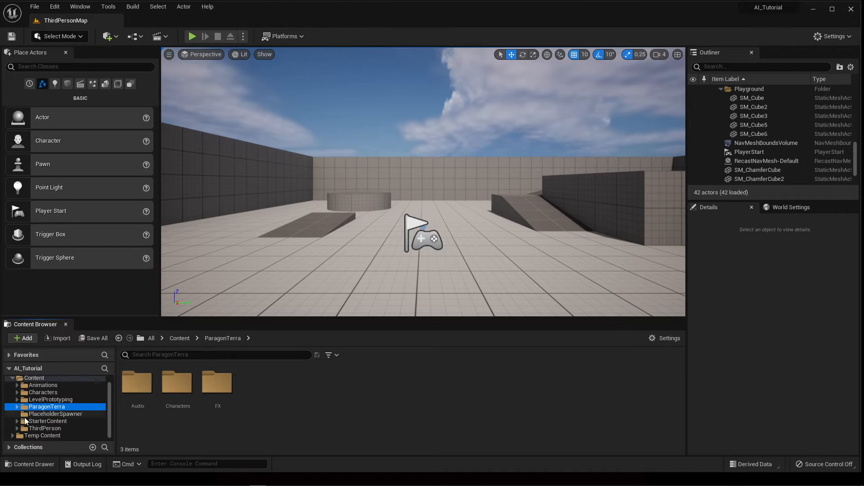
{"action": "left_click", "coordinate": [44, 428]}
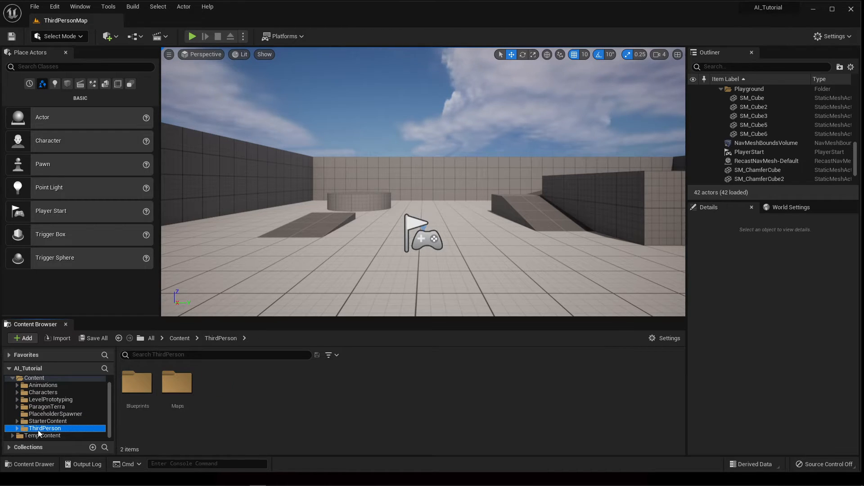
{"action": "double_click", "coordinate": [137, 384]}
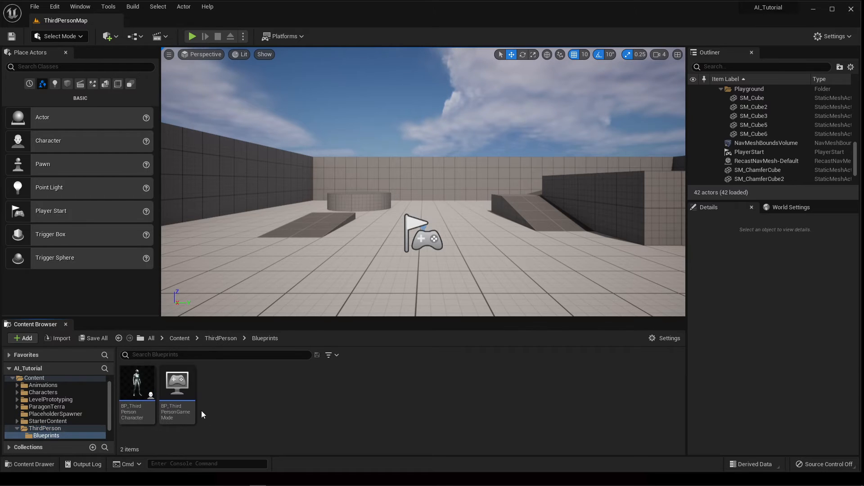
{"action": "left_click", "coordinate": [145, 385]}
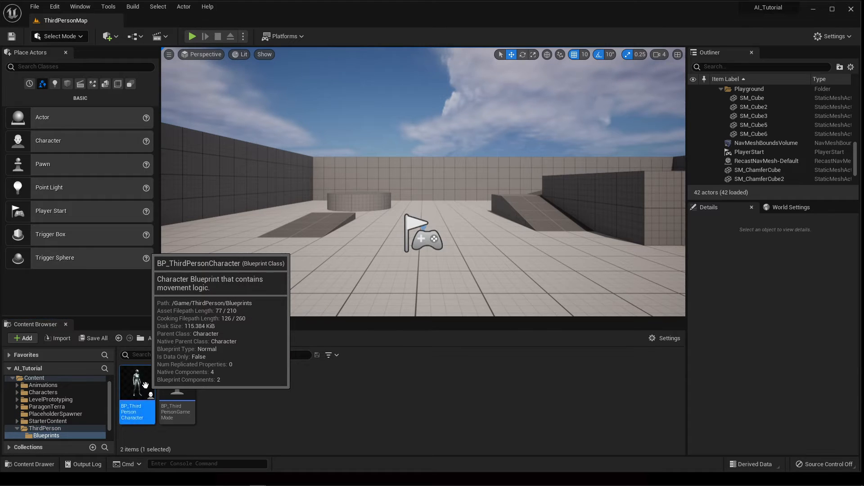
{"action": "left_click_drag", "start_coordinate": [863, 68], "coordinate": [535, 55]}
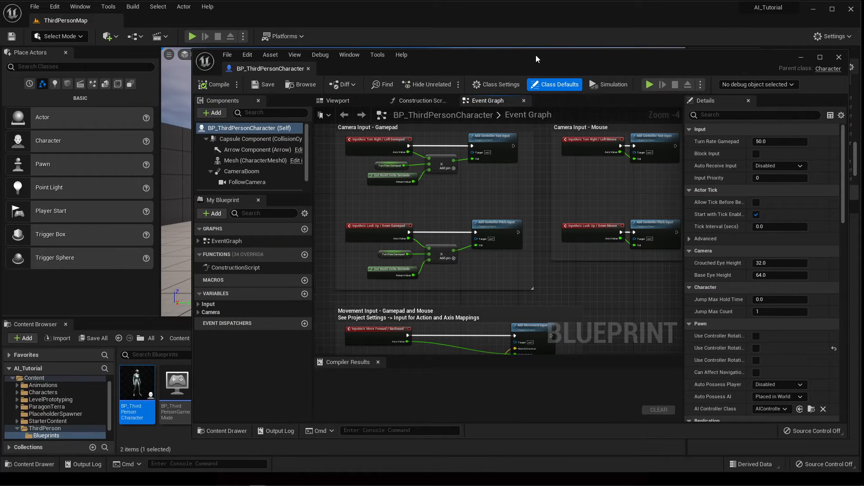
Set the Mesh (CharacterMesh0) component's Skeletal Mesh to Terra in the viewport preview.
{"action": "left_click", "coordinate": [350, 102]}
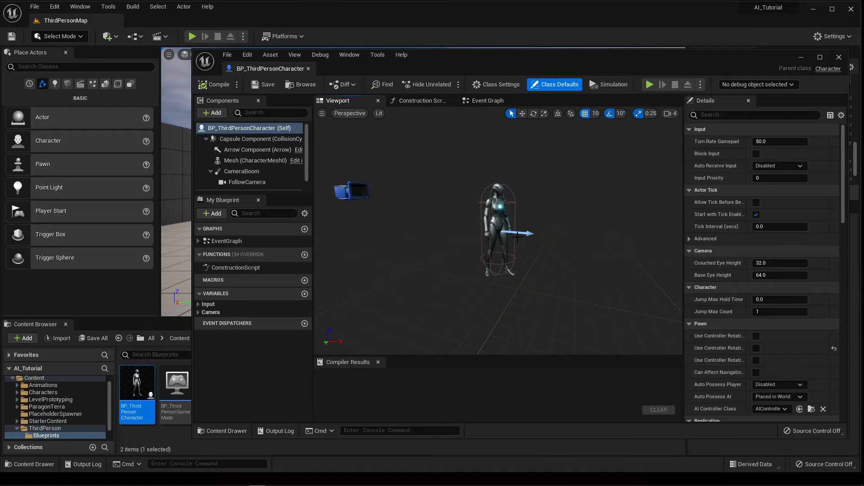
{"action": "left_click", "coordinate": [253, 160]}
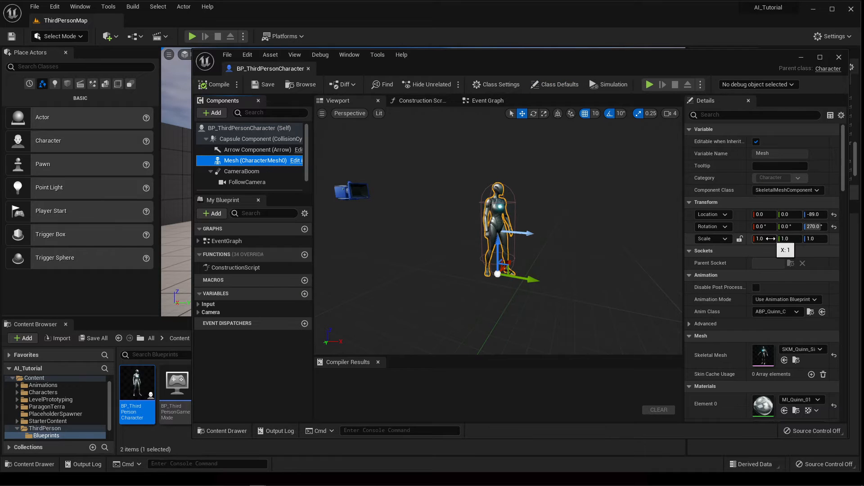
{"action": "left_click", "coordinate": [806, 349]}
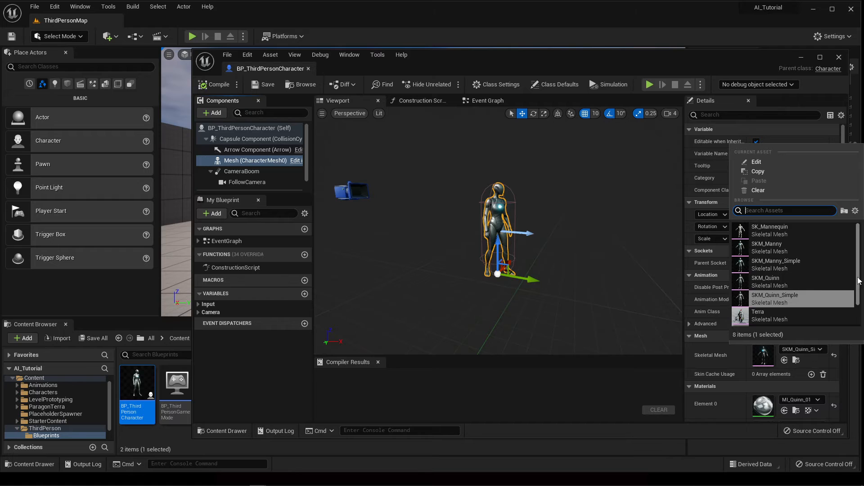
{"action": "scroll", "coordinate": [860, 306], "scroll_direction": "down", "scroll_amount": 2}
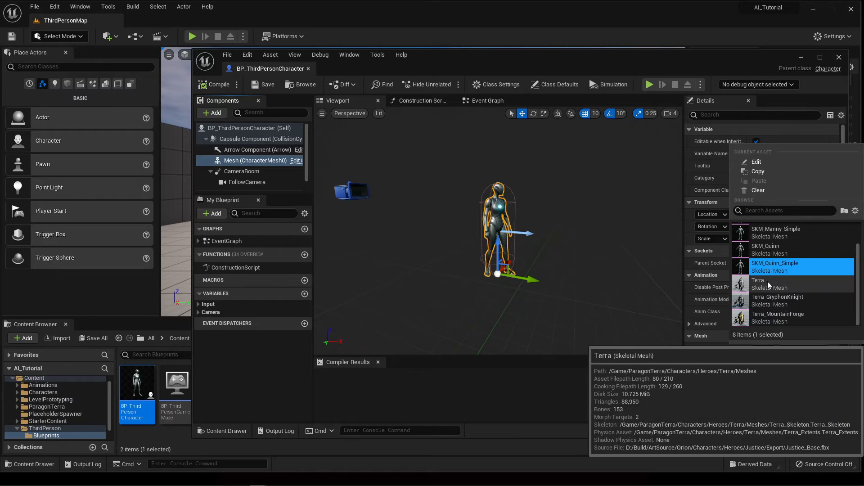
{"action": "mouse_move", "coordinate": [768, 287]}
{"action": "left_click", "coordinate": [767, 285]}
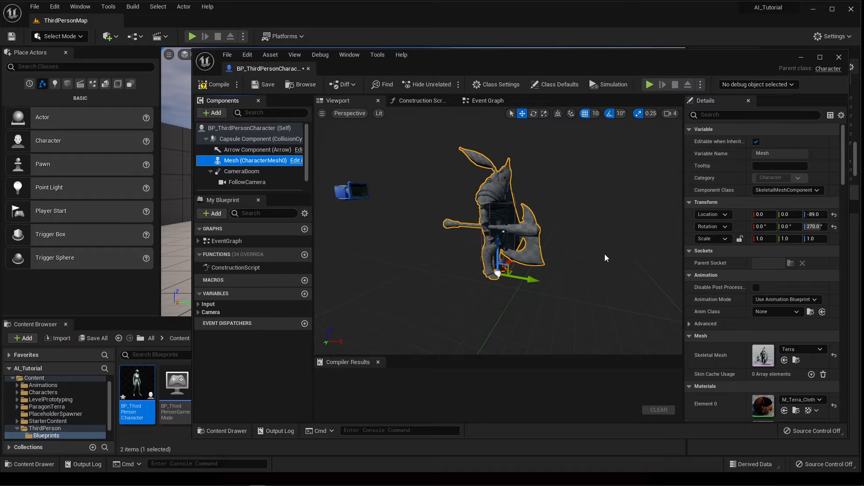
Inspect the Terra mesh in the preview, then swap the skeletal mesh to Terra_GryphonKnight.
{"action": "right_click_drag", "start_coordinate": [597, 213], "coordinate": [531, 203]}
{"action": "key", "text": "d"}
{"action": "key", "text": "w"}
{"action": "key", "text": "d"}
{"action": "key", "text": "a"}
{"action": "key", "text": "d"}
{"action": "key", "text": "a"}
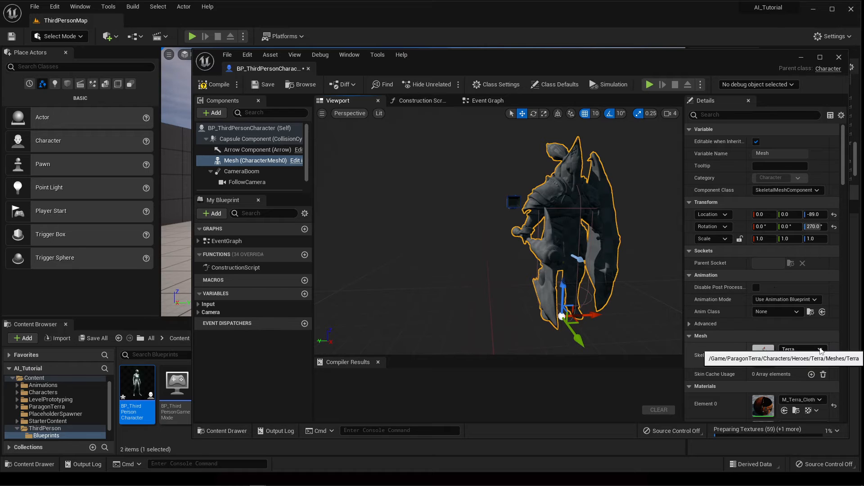
{"action": "left_click", "coordinate": [820, 349]}
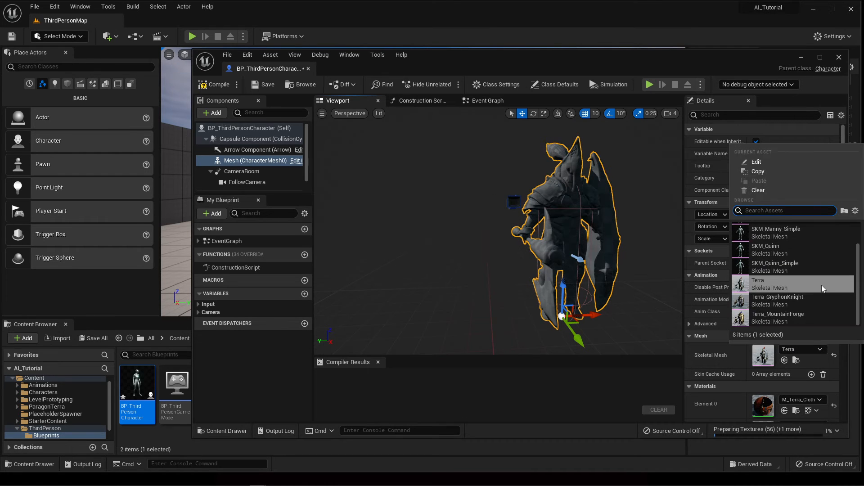
{"action": "left_click", "coordinate": [789, 299]}
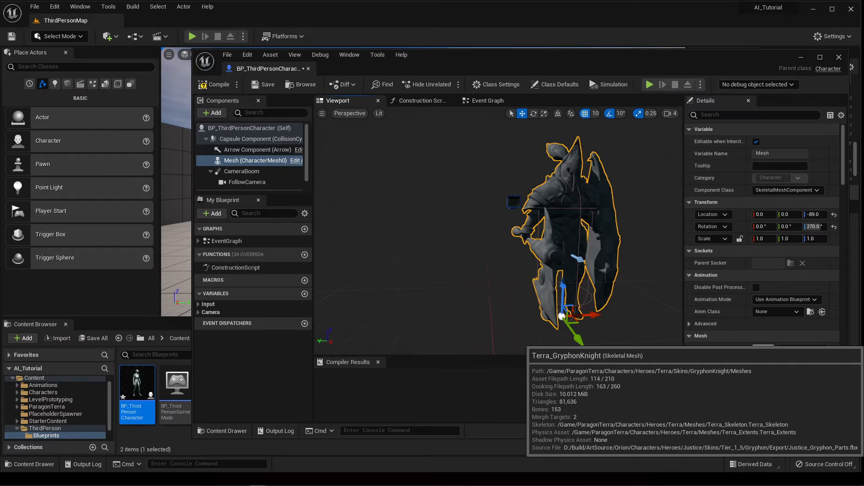
Switch the skeletal mesh to Terra_MountainForge and inspect it up close.
{"action": "key", "text": "d"}
{"action": "right_click_drag", "start_coordinate": [473, 229], "coordinate": [450, 225]}
{"action": "key", "text": "w"}
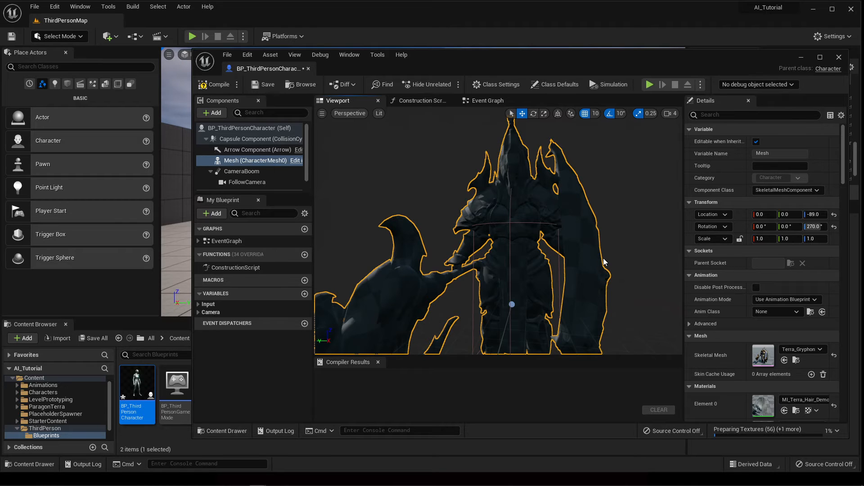
{"action": "left_click", "coordinate": [814, 348]}
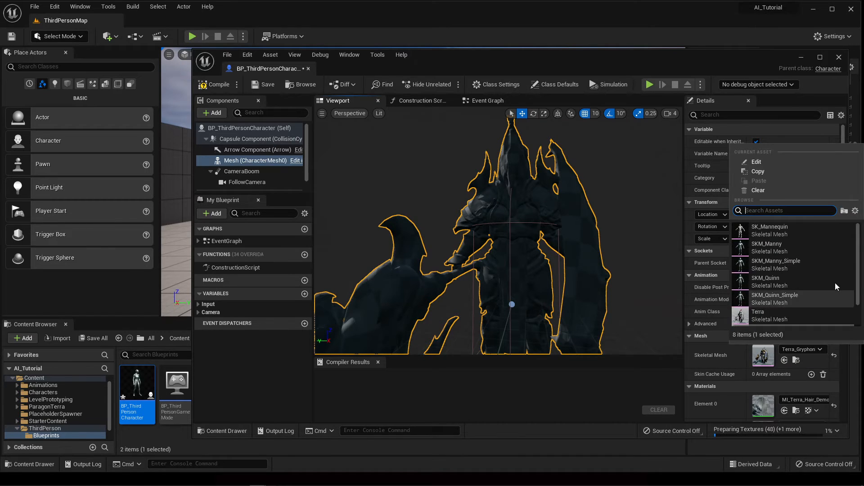
{"action": "scroll", "coordinate": [836, 283], "scroll_direction": "down", "scroll_amount": 2}
{"action": "left_click", "coordinate": [785, 318]}
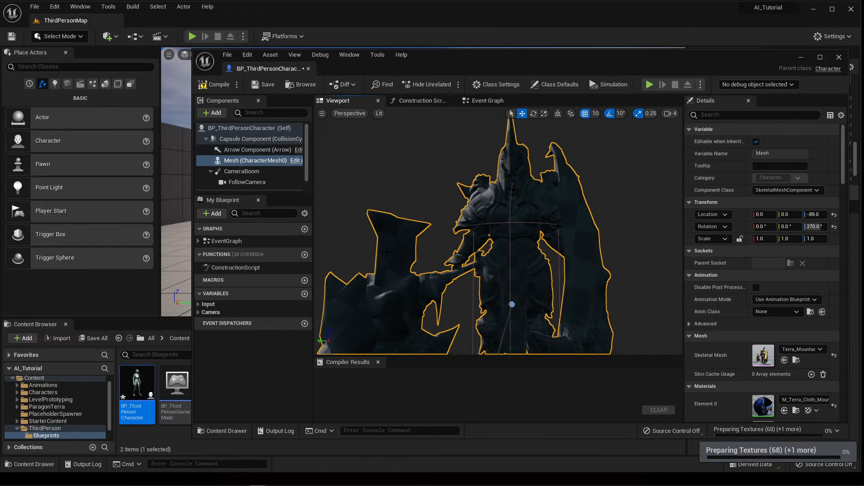
{"action": "right_click_drag", "start_coordinate": [485, 212], "coordinate": [517, 227]}
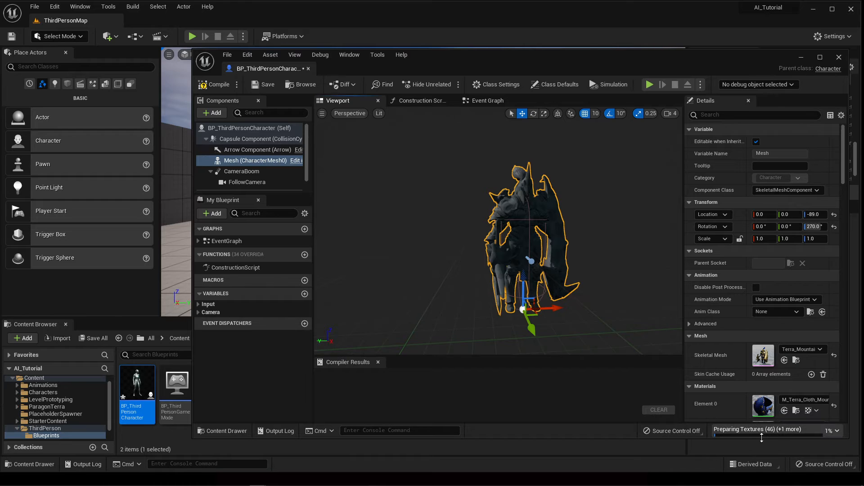
{"action": "right_click_drag", "start_coordinate": [500, 230], "coordinate": [551, 222]}
{"action": "key", "text": "w"}
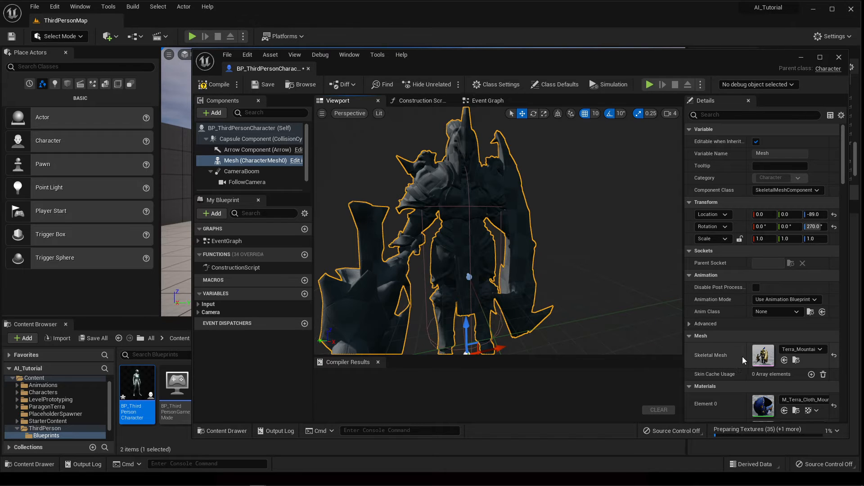
{"action": "left_click", "coordinate": [797, 312]}
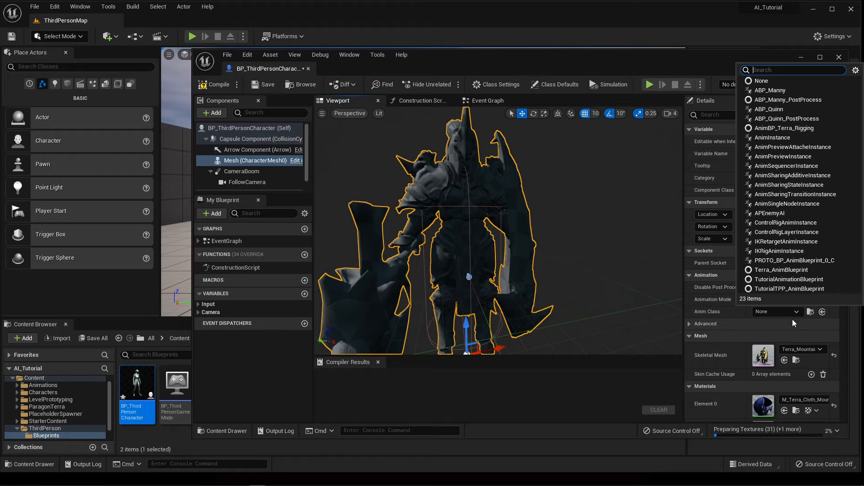
Set Anim Class to Terra_AnimBlueprint, then compile and save BP_ThirdPersonCharacter.
{"action": "type", "text": "terr"}
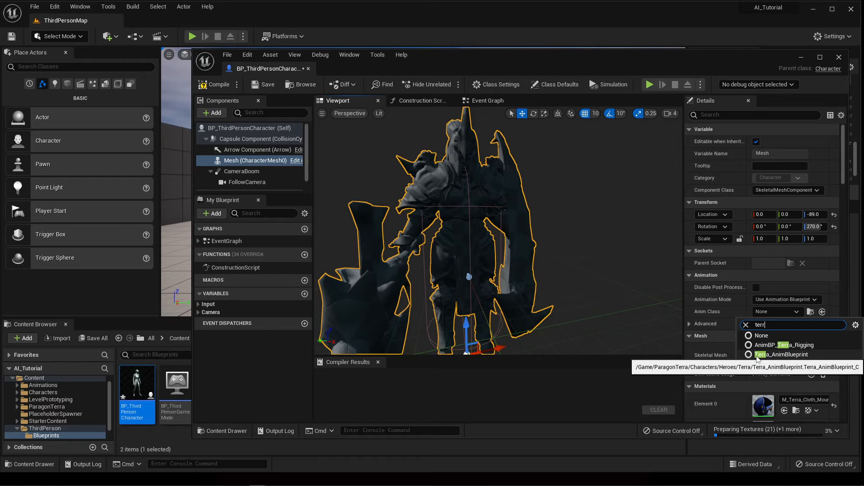
{"action": "left_click", "coordinate": [789, 359]}
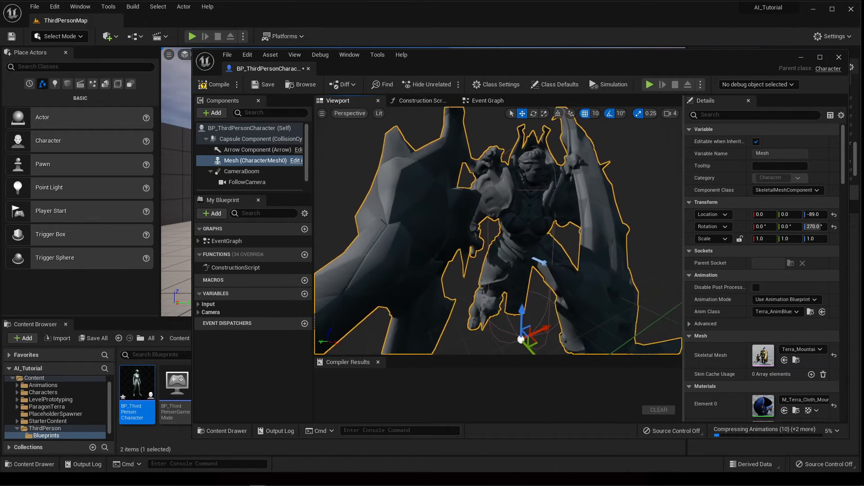
{"action": "left_click", "coordinate": [215, 87]}
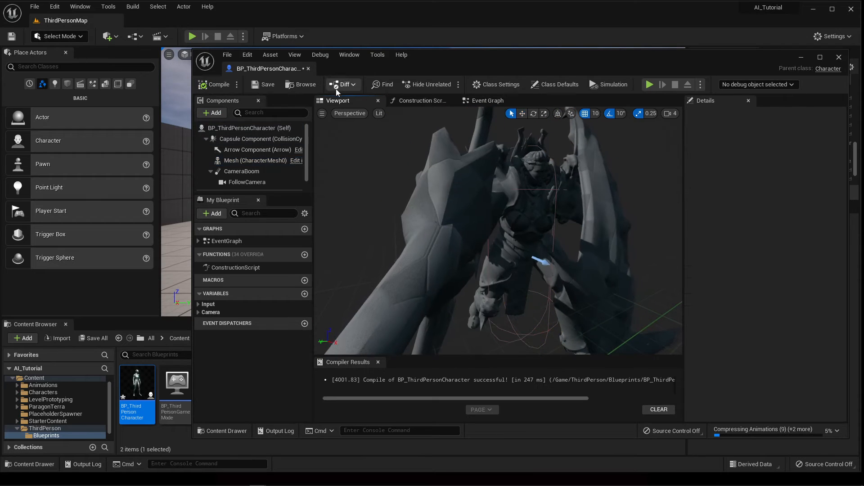
{"action": "left_click", "coordinate": [266, 88]}
{"action": "left_click_drag", "start_coordinate": [451, 55], "coordinate": [863, 99]}
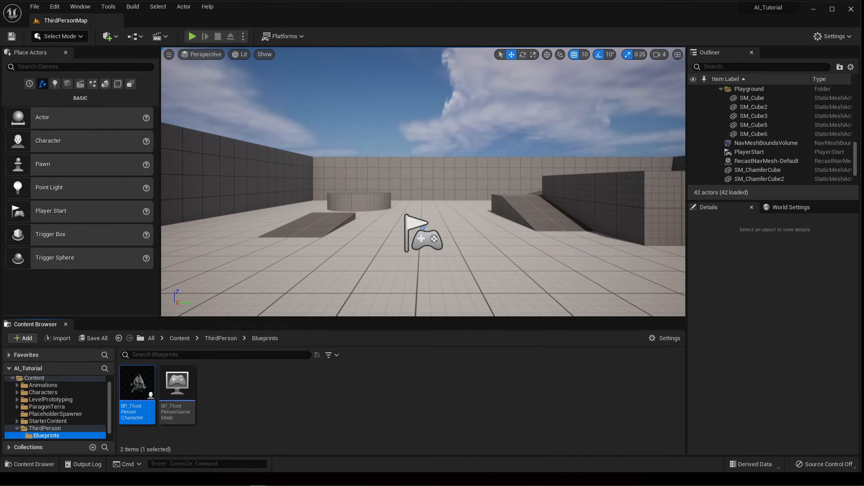
Start a Play-In-Editor session in ThirdPersonMap and take control of the character.
{"action": "right_click_drag", "start_coordinate": [311, 99], "coordinate": [351, 92]}
{"action": "key", "text": "a"}
{"action": "left_click", "coordinate": [192, 36]}
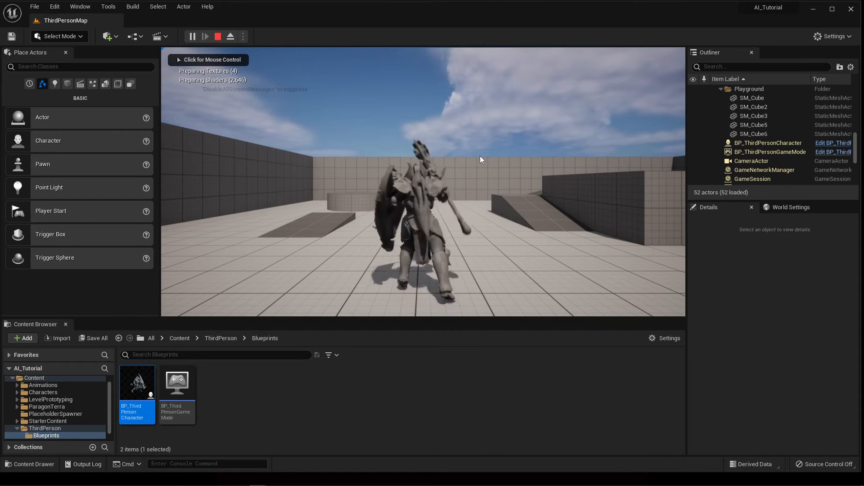
{"action": "left_click", "coordinate": [423, 182]}
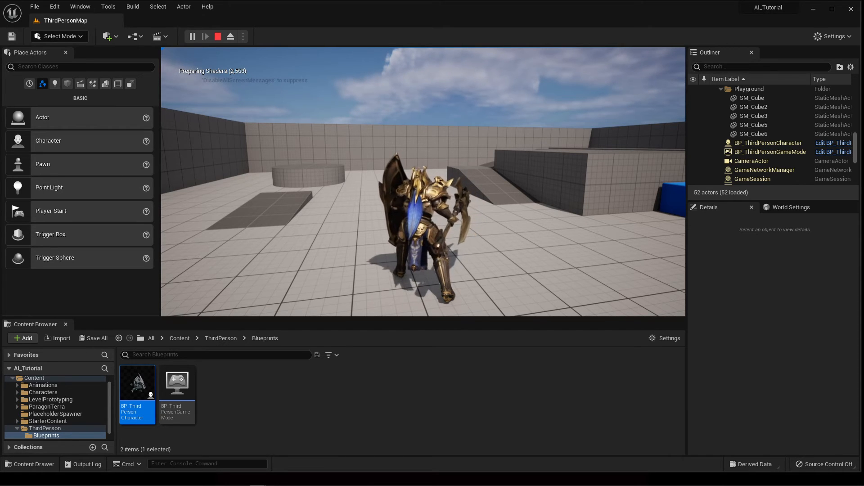
Run the Terra character past the blue cubes and onto the ramp, then stop playing.
{"action": "key", "text": "d"}
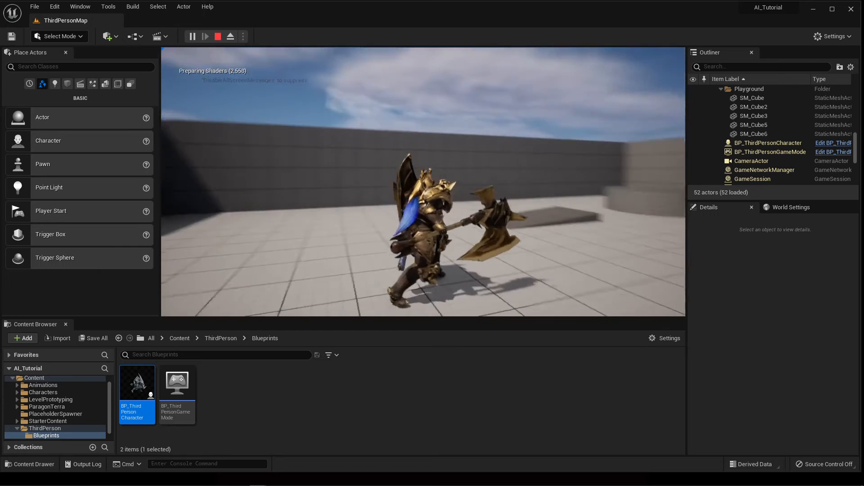
{"action": "key", "text": "a"}
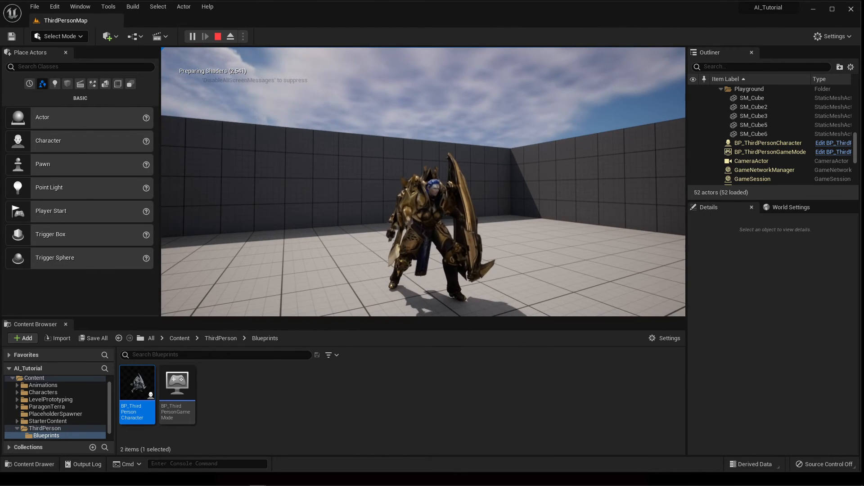
{"action": "key", "text": "a"}
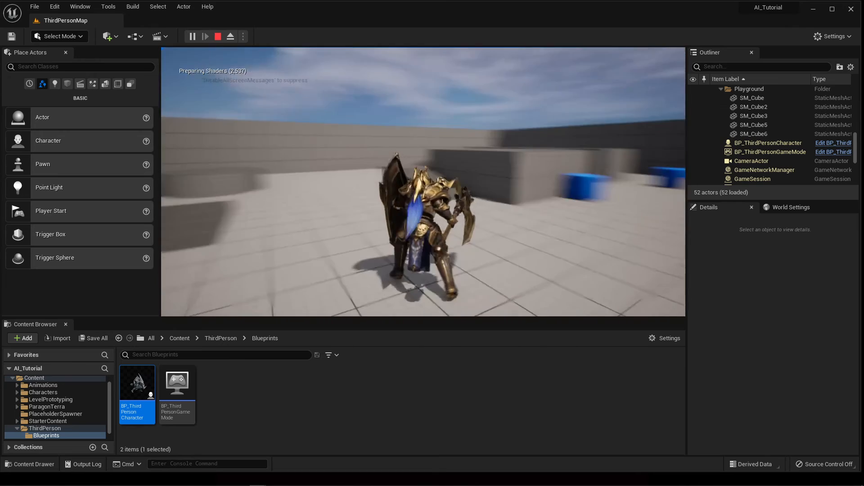
{"action": "key", "text": "w"}
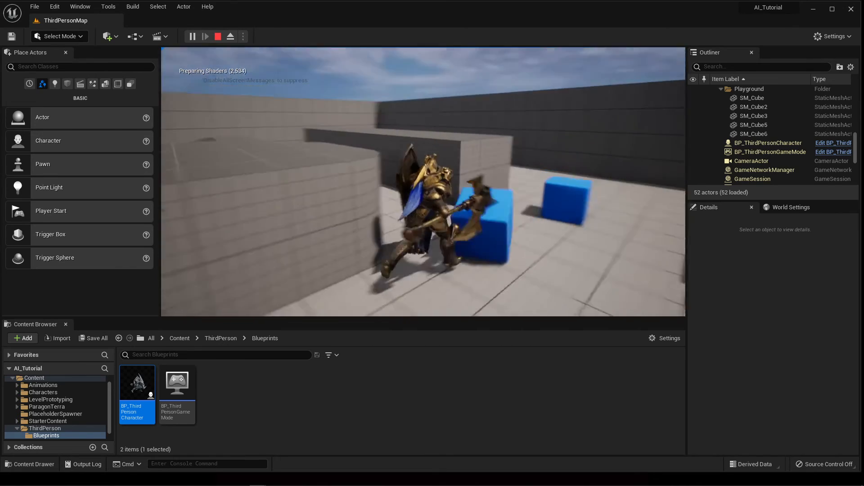
{"action": "key", "text": "a"}
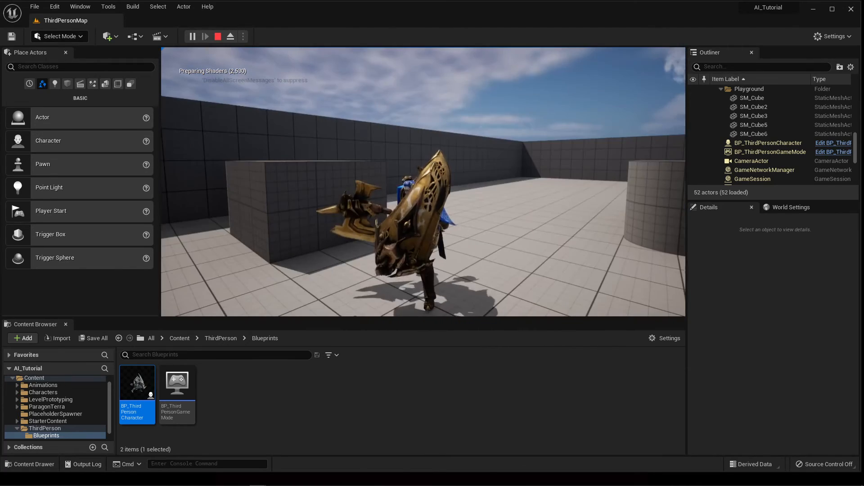
{"action": "key", "text": "s"}
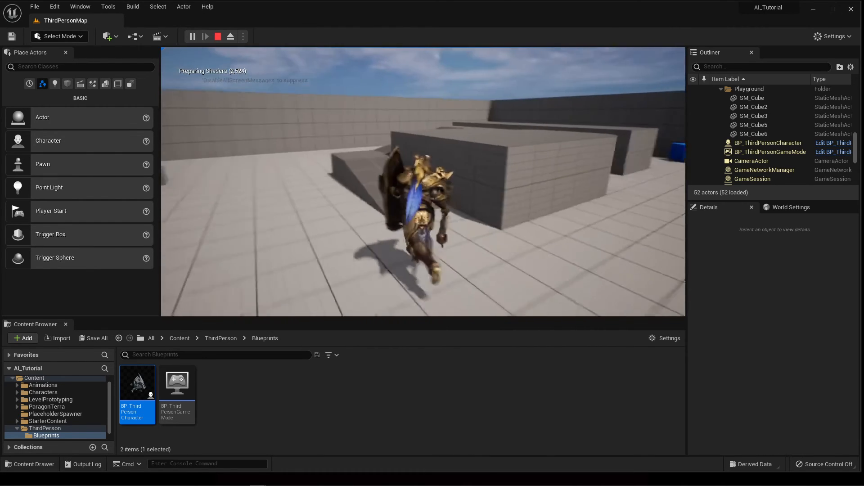
{"action": "key", "text": "w"}
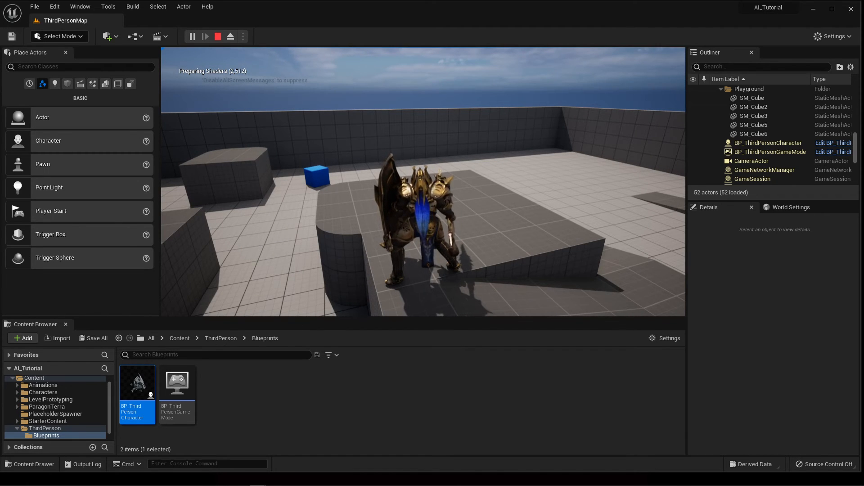
{"action": "key", "text": "Escape"}
{"action": "right_click_drag", "start_coordinate": [297, 265], "coordinate": [338, 262]}
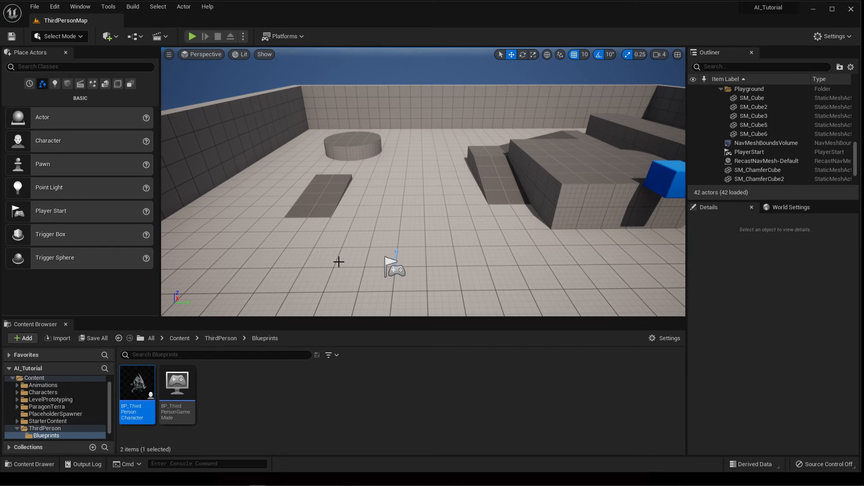
Open BPEnemyAI and set its Mesh component's Skeletal Mesh to Terra.
{"action": "left_click", "coordinate": [36, 378]}
{"action": "left_click", "coordinate": [420, 378]}
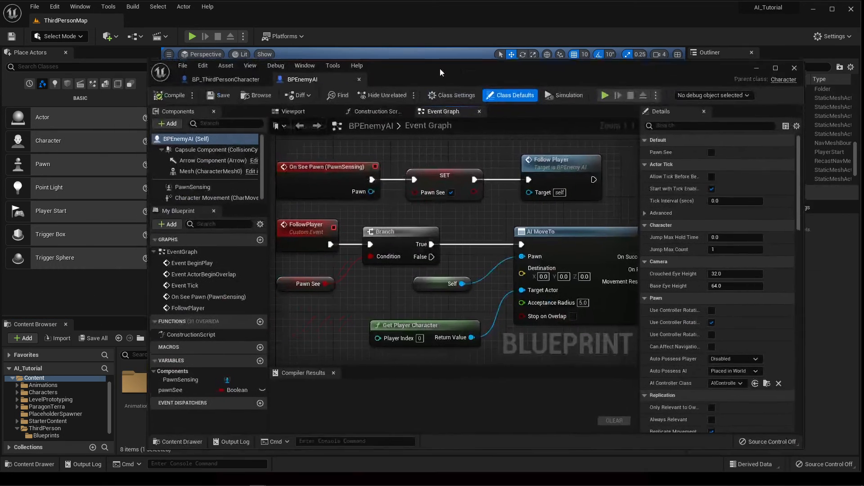
{"action": "left_click", "coordinate": [323, 110]}
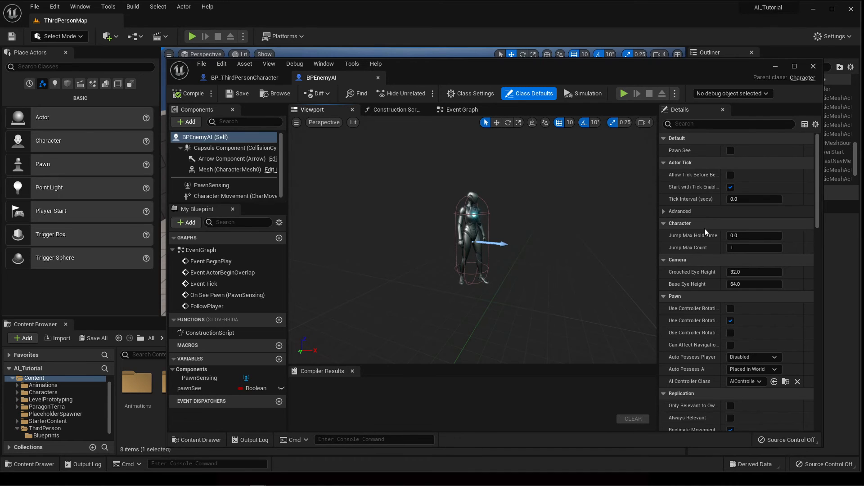
{"action": "left_click", "coordinate": [224, 170]}
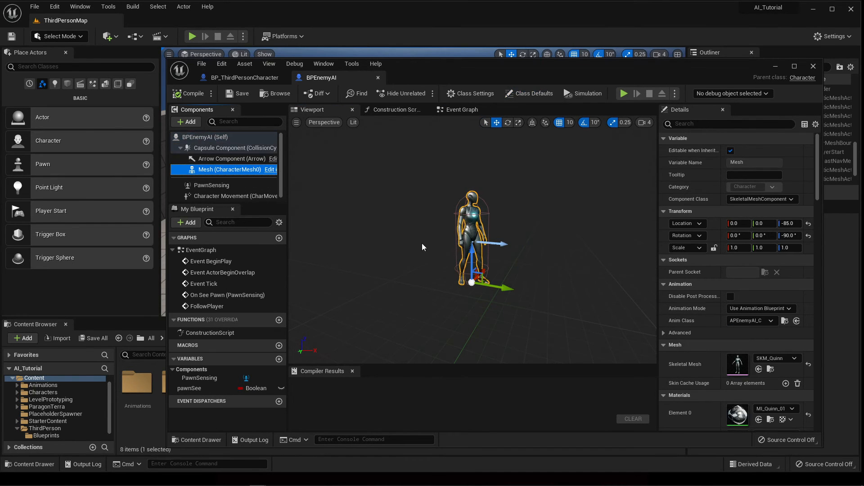
{"action": "left_click", "coordinate": [795, 359]}
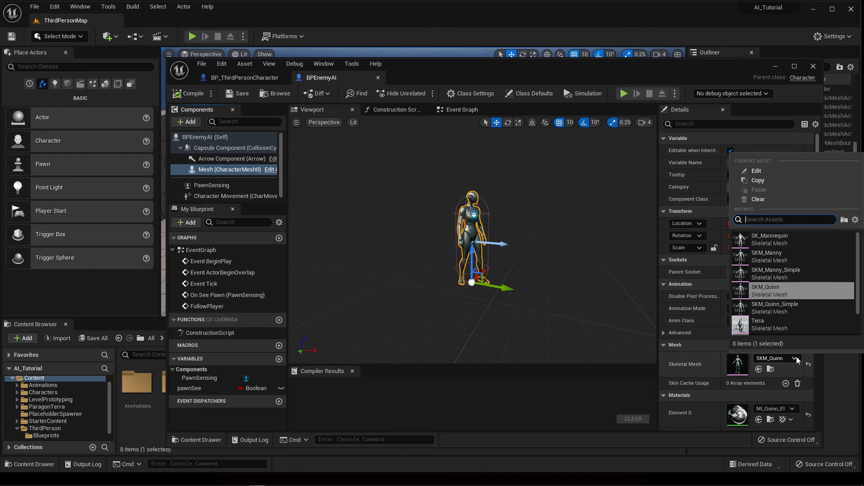
{"action": "left_click", "coordinate": [765, 324]}
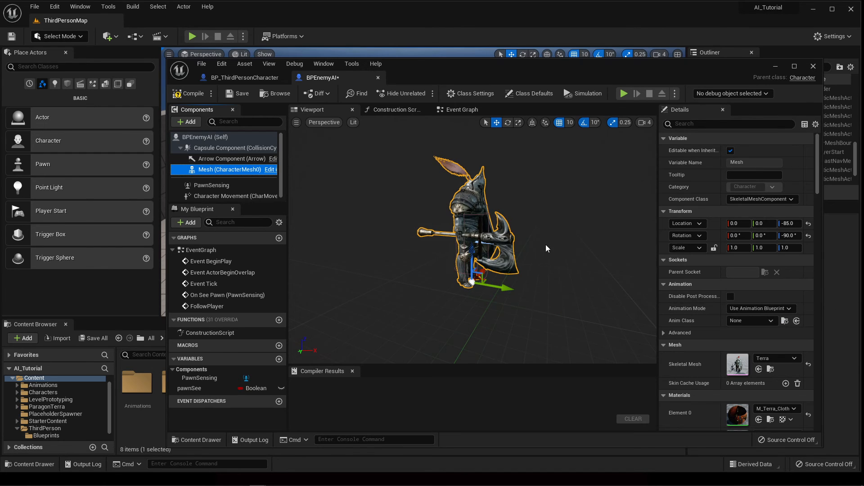
Set the enemy's Anim Class to Terra_AnimBlueprint, then compile and save.
{"action": "left_click", "coordinate": [771, 321]}
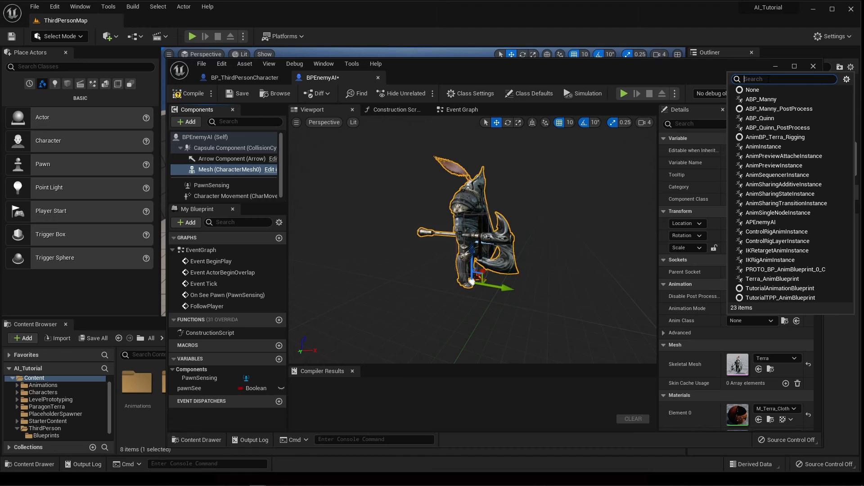
{"action": "type", "text": "terra"}
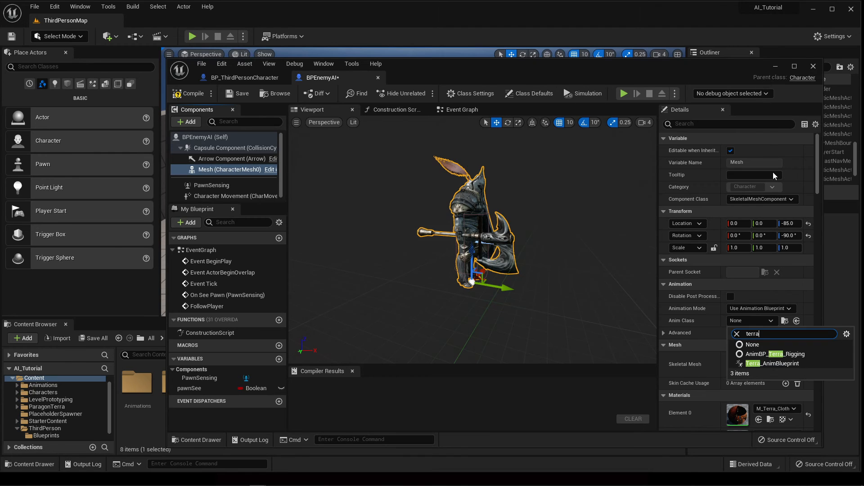
{"action": "left_click", "coordinate": [771, 363]}
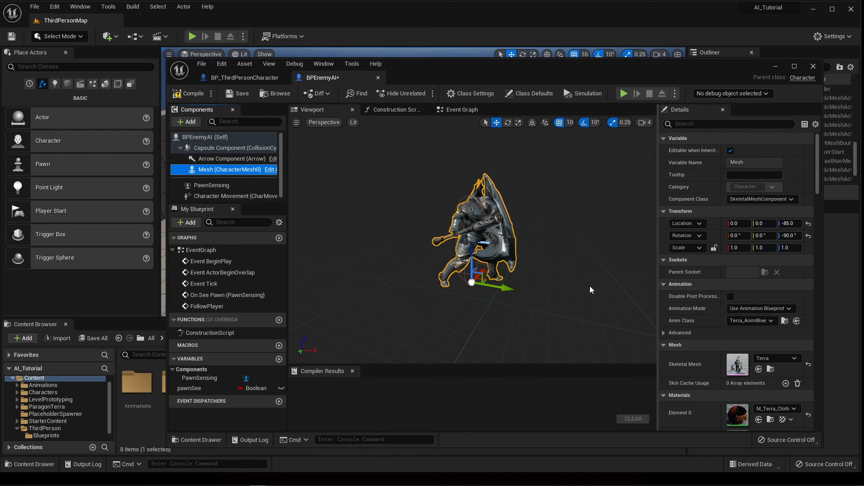
{"action": "left_click", "coordinate": [188, 93]}
{"action": "left_click", "coordinate": [241, 95]}
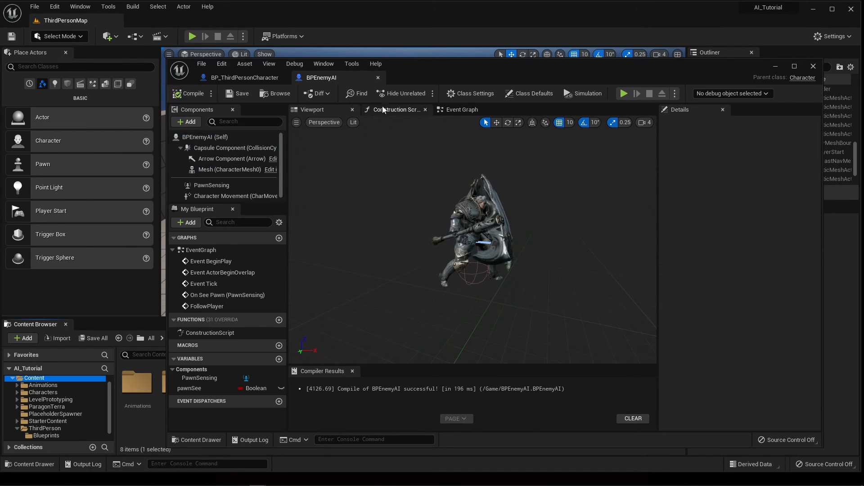
Place a BPEnemyAI enemy in ThirdPersonMap and start a play session.
{"action": "left_click_drag", "start_coordinate": [426, 63], "coordinate": [863, 81]}
{"action": "left_click_drag", "start_coordinate": [418, 385], "coordinate": [307, 212]}
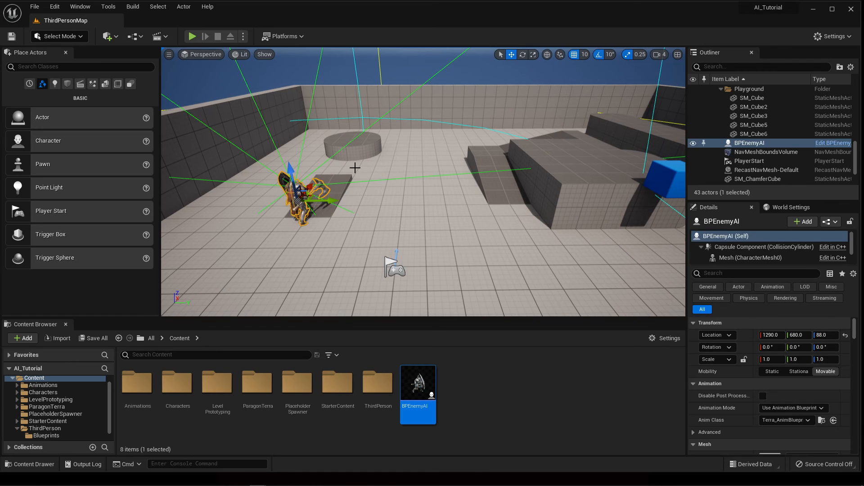
{"action": "left_click", "coordinate": [192, 36]}
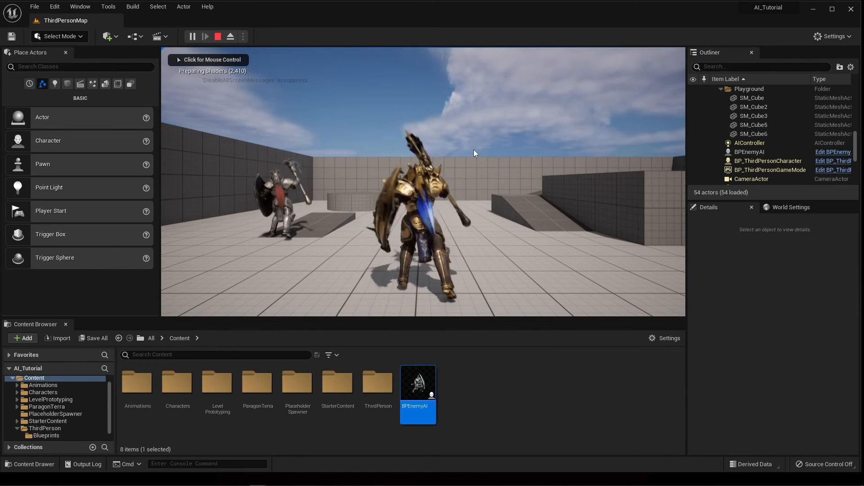
{"action": "left_click", "coordinate": [476, 176]}
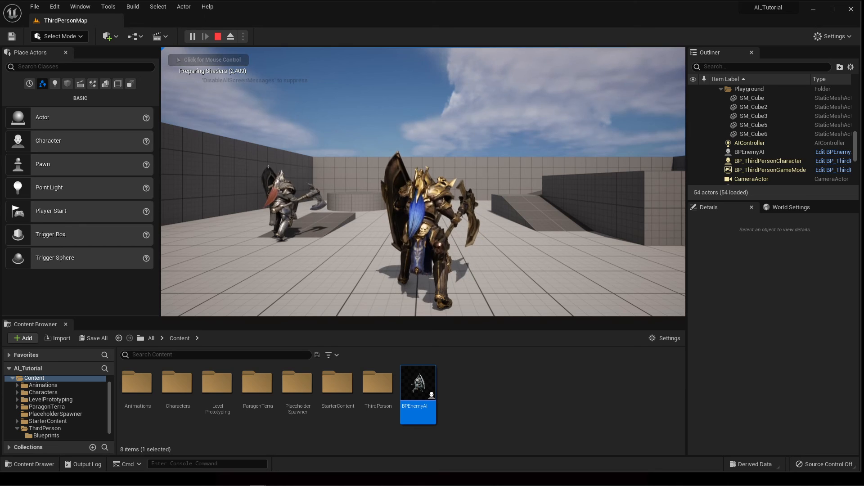
Run the Terra player past the enemy, jump over the blocks and ramp, then stop playing.
{"action": "key", "text": "w"}
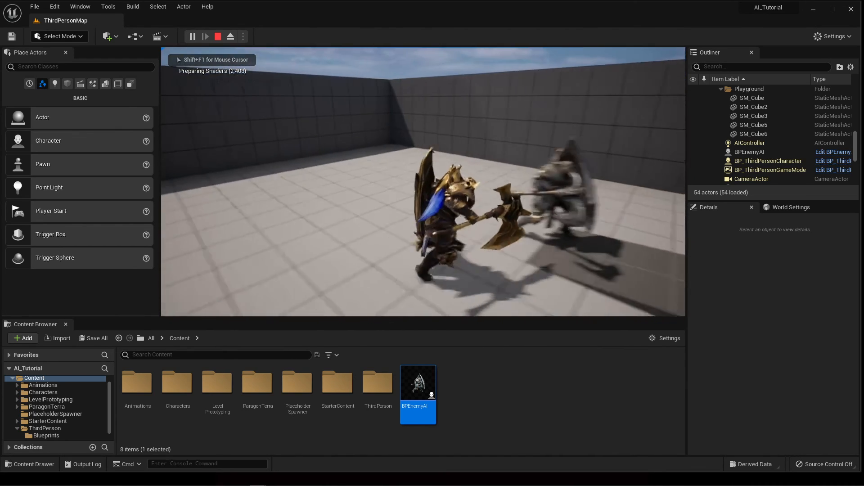
{"action": "key", "text": "w"}
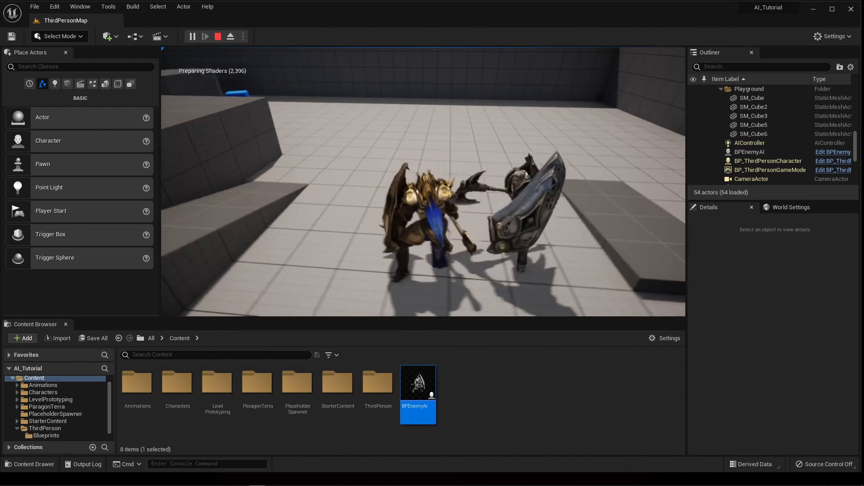
{"action": "key", "text": "w"}
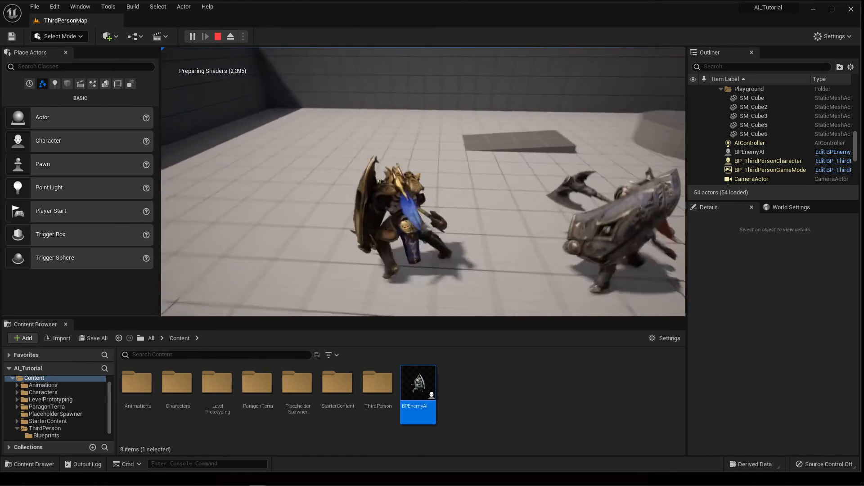
{"action": "key", "text": "w"}
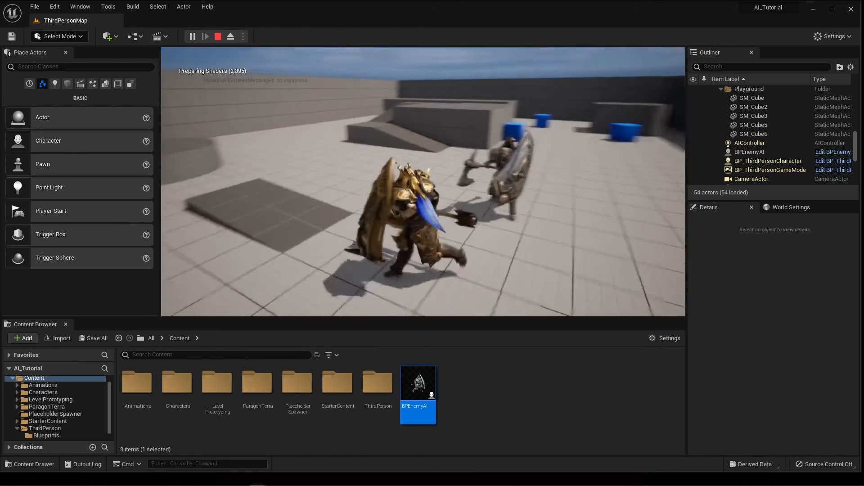
{"action": "key", "text": "w"}
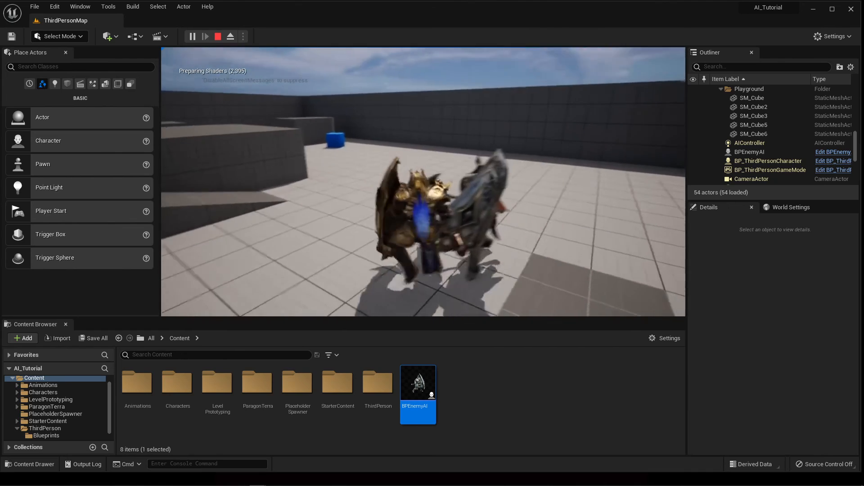
{"action": "key", "text": "w"}
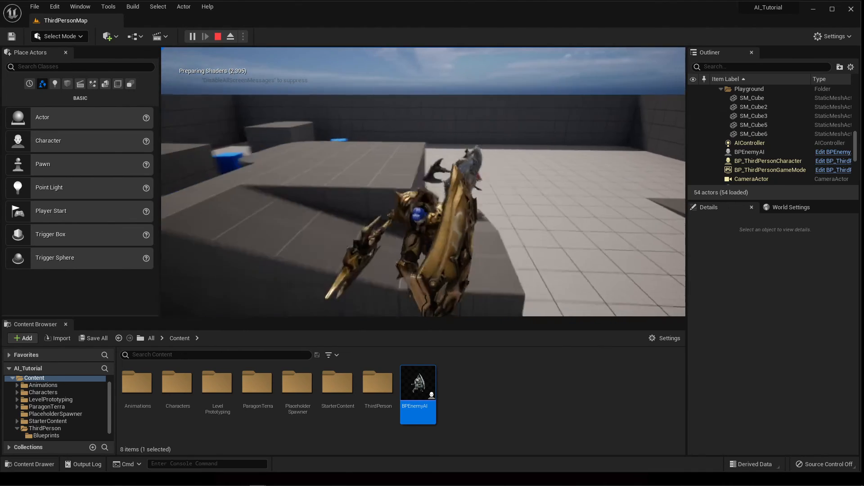
{"action": "key", "text": "space"}
{"action": "key", "text": "w"}
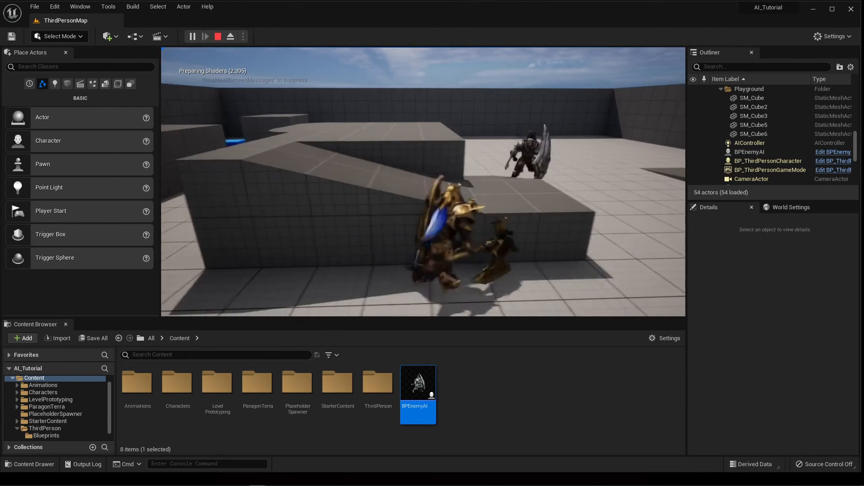
{"action": "key", "text": "Escape"}
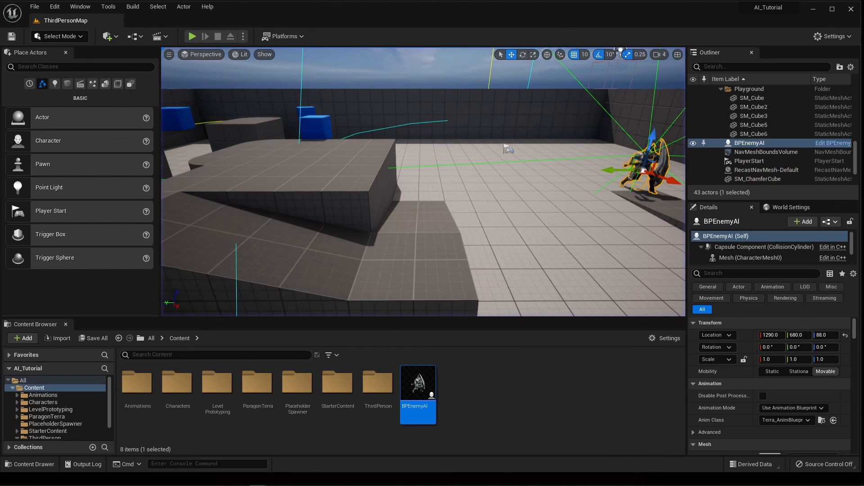
Bring the BPEnemyAI Blueprint editor back and orbit its preview around the Terra-skinned enemy.
{"action": "left_click_drag", "start_coordinate": [863, 68], "coordinate": [473, 52]}
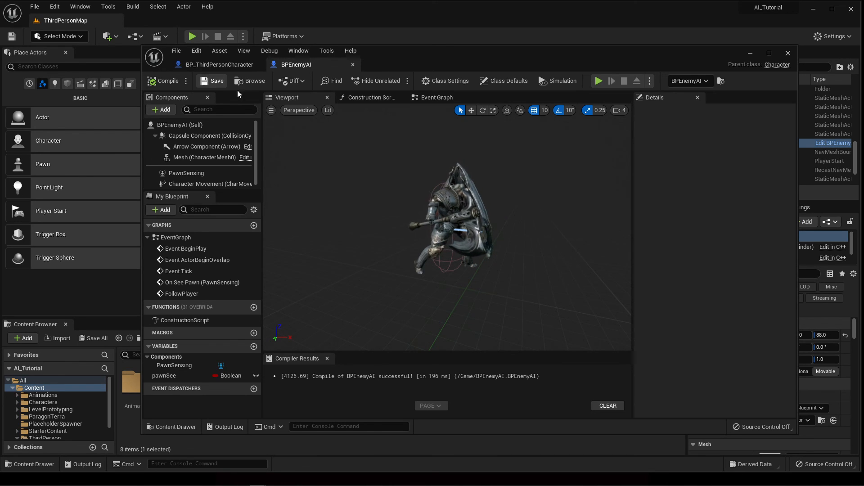
{"action": "mouse_move", "coordinate": [552, 224]}
{"action": "right_mouse_down"}
{"action": "mouse_move", "coordinate": [520, 223]}
{"action": "mouse_move", "coordinate": [562, 223]}
{"action": "right_mouse_up"}
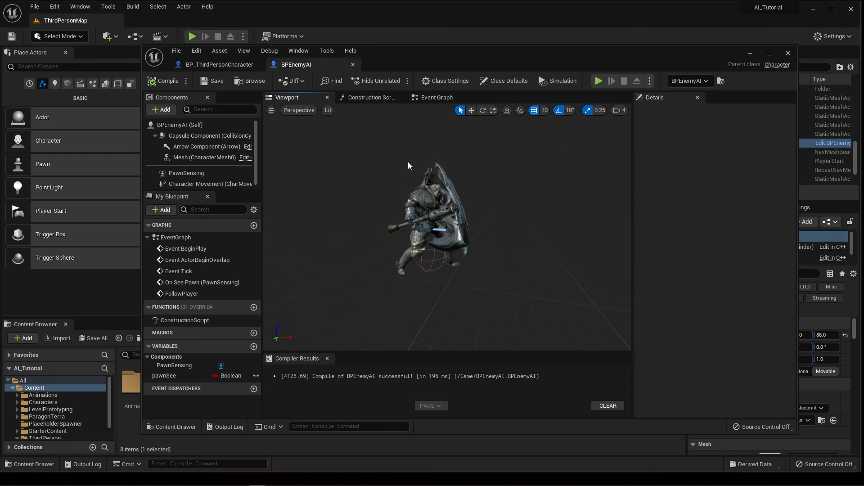